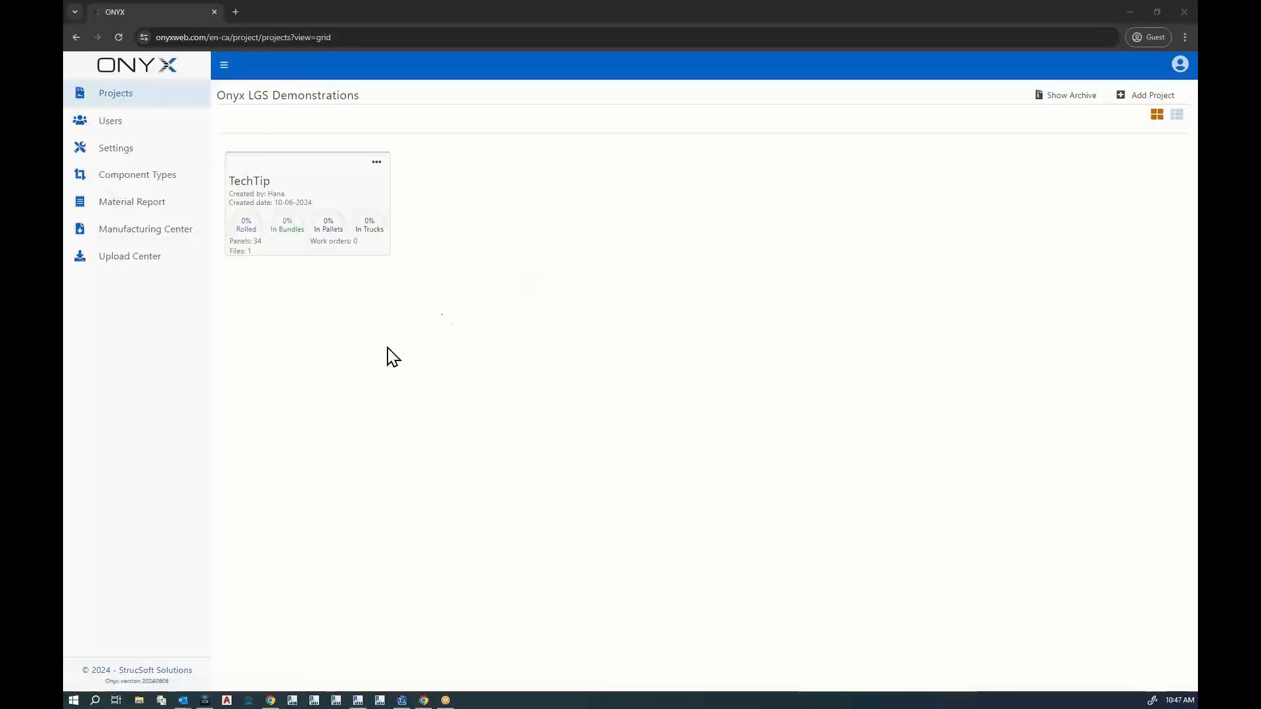
Open the TechTip project and look through its floor, ceiling and truss panel lists before returning to the wall panels
click(305, 217)
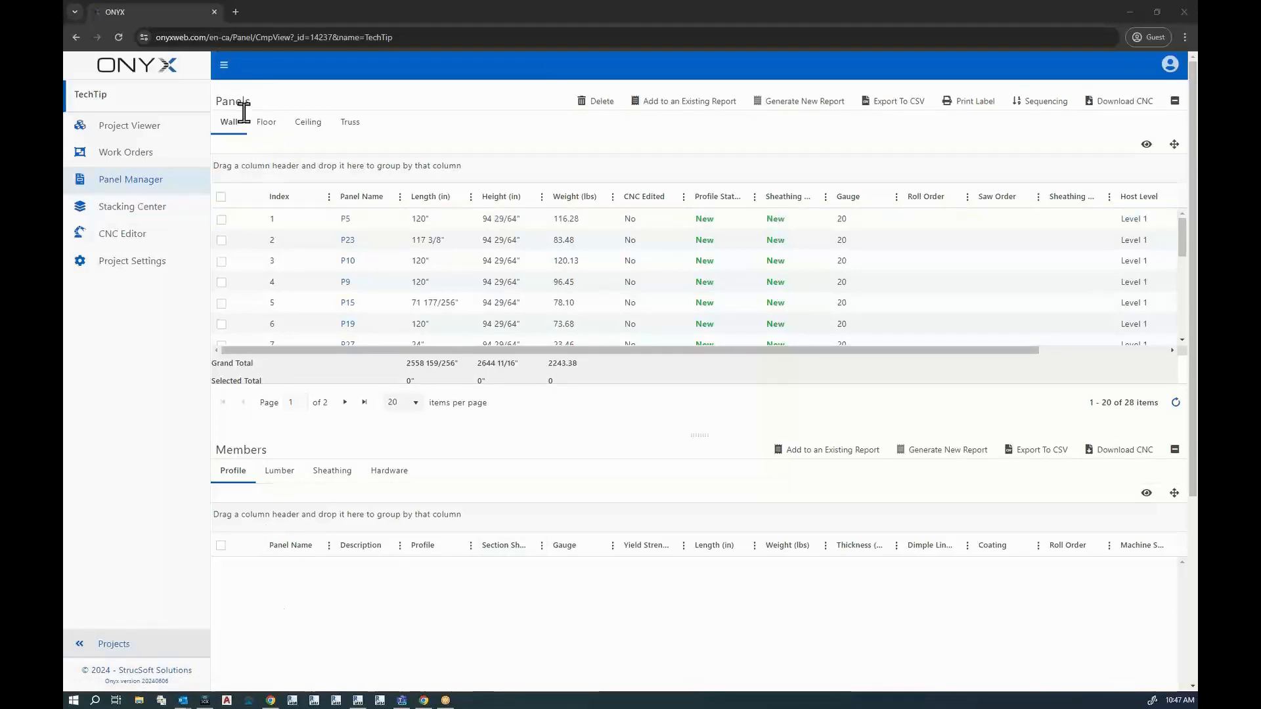
click(271, 124)
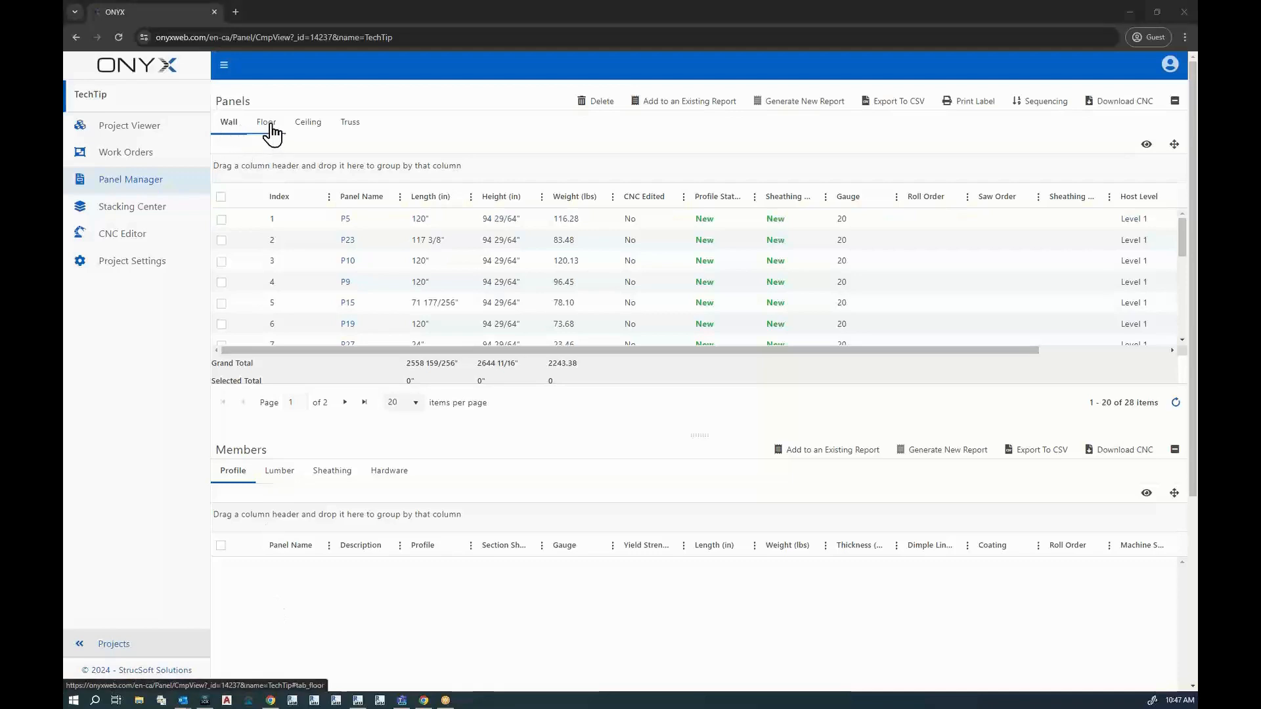
click(308, 130)
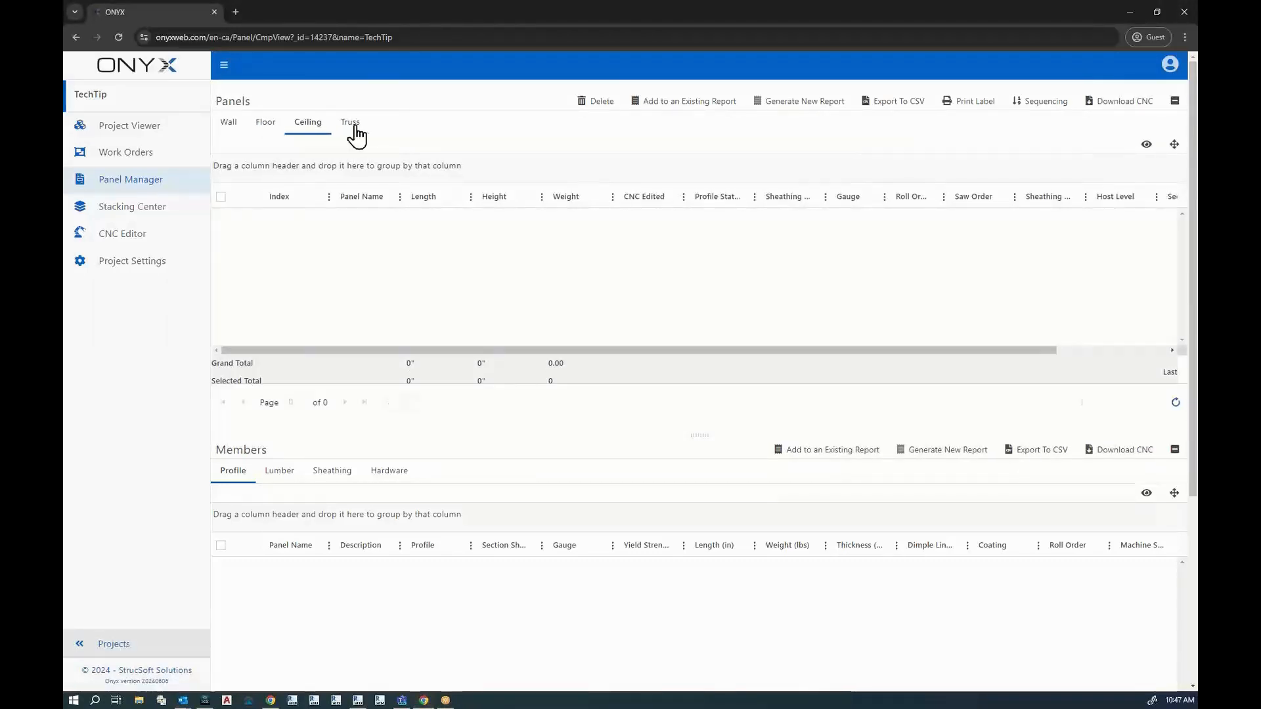
click(353, 126)
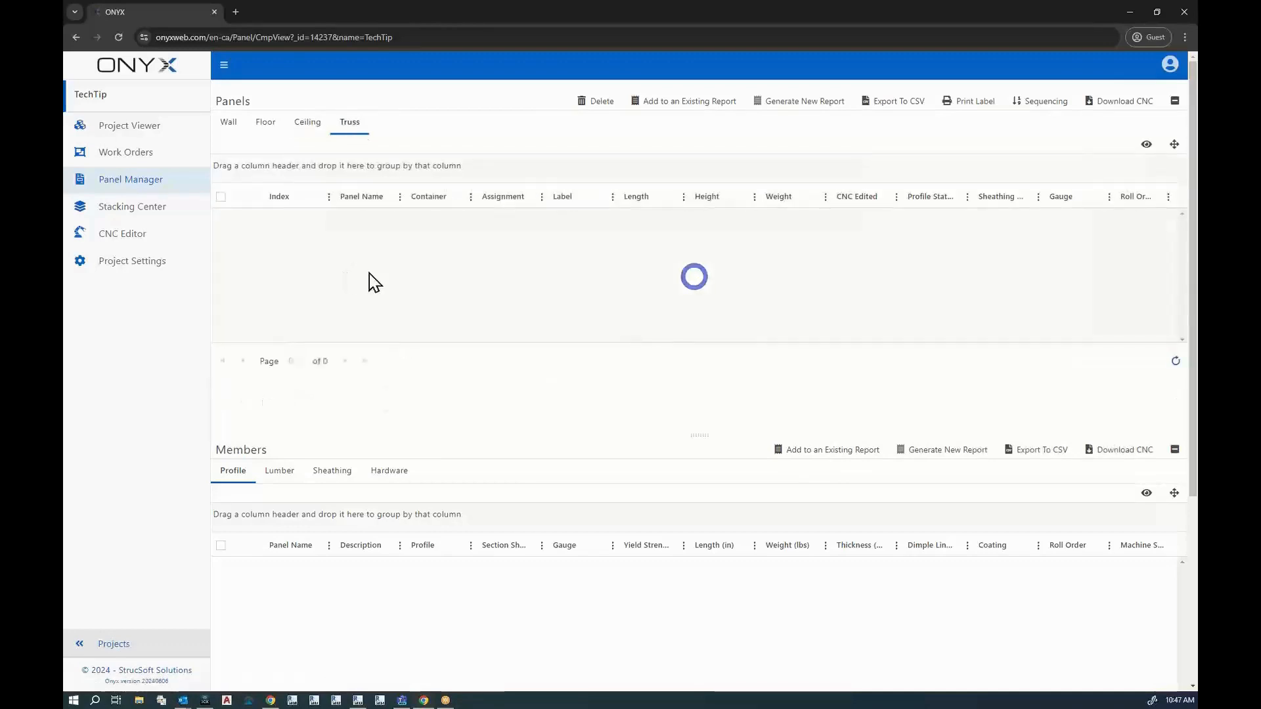
click(229, 131)
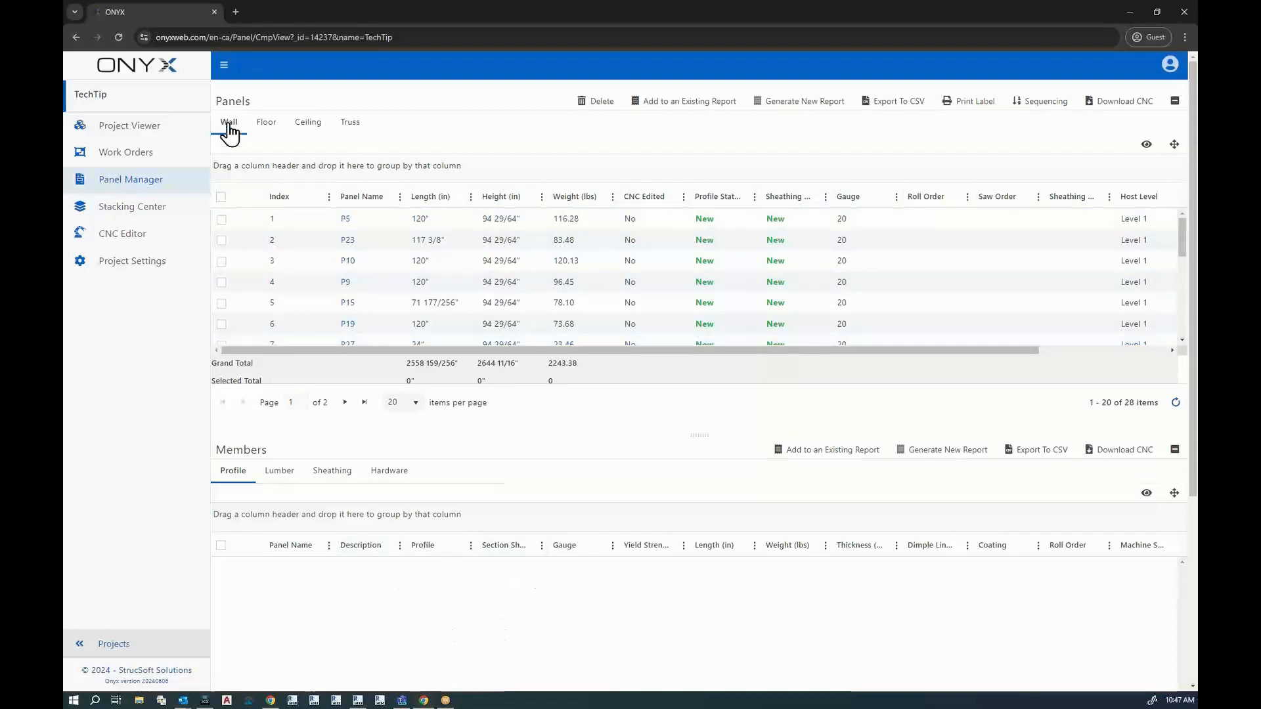
Select wall panel P5 to view its members, and clear the selection
click(262, 218)
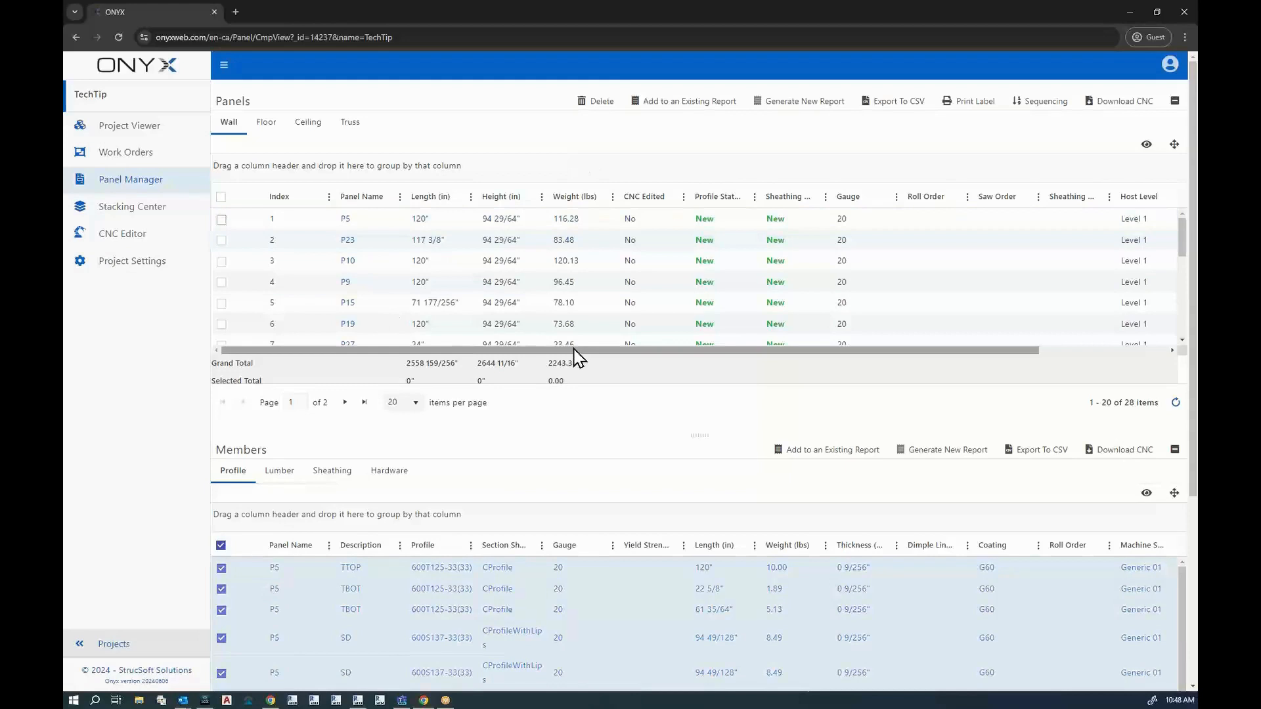
click(612, 244)
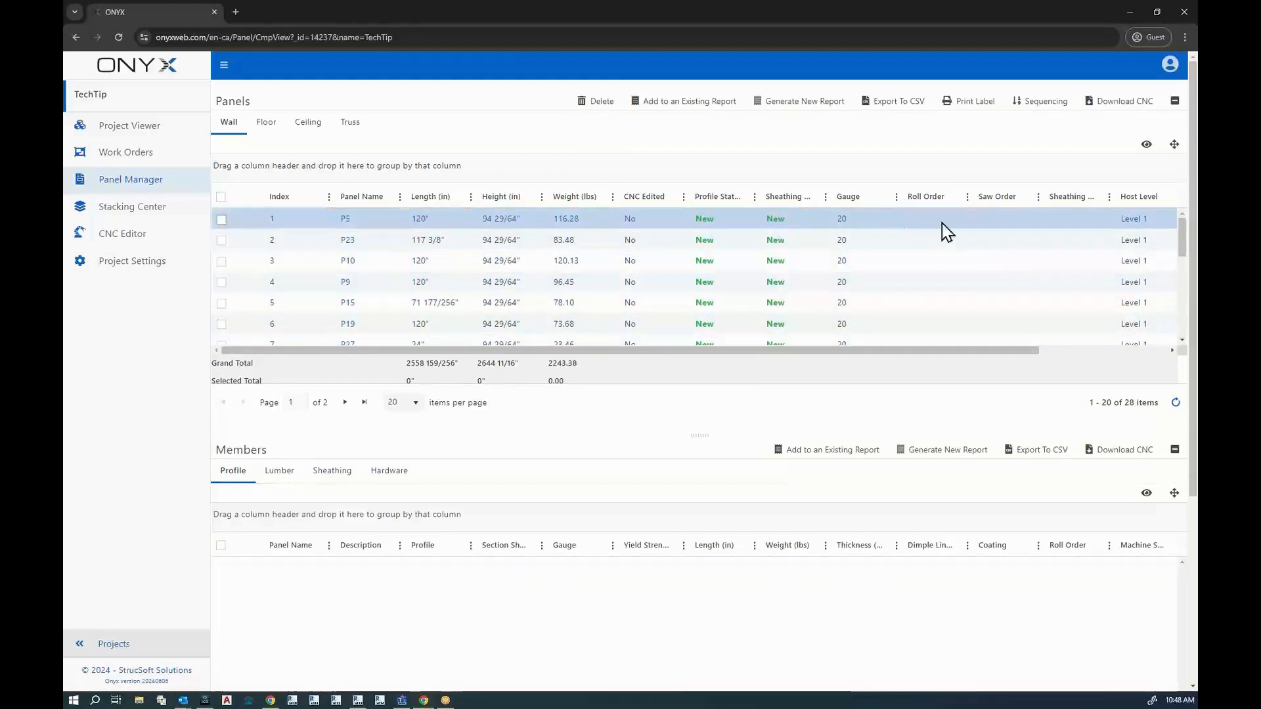
Hide the Roll Order, Saw Order, Sequence Number, Sheathing Order and Sheathing Status columns of the wall panels and show Category
click(329, 197)
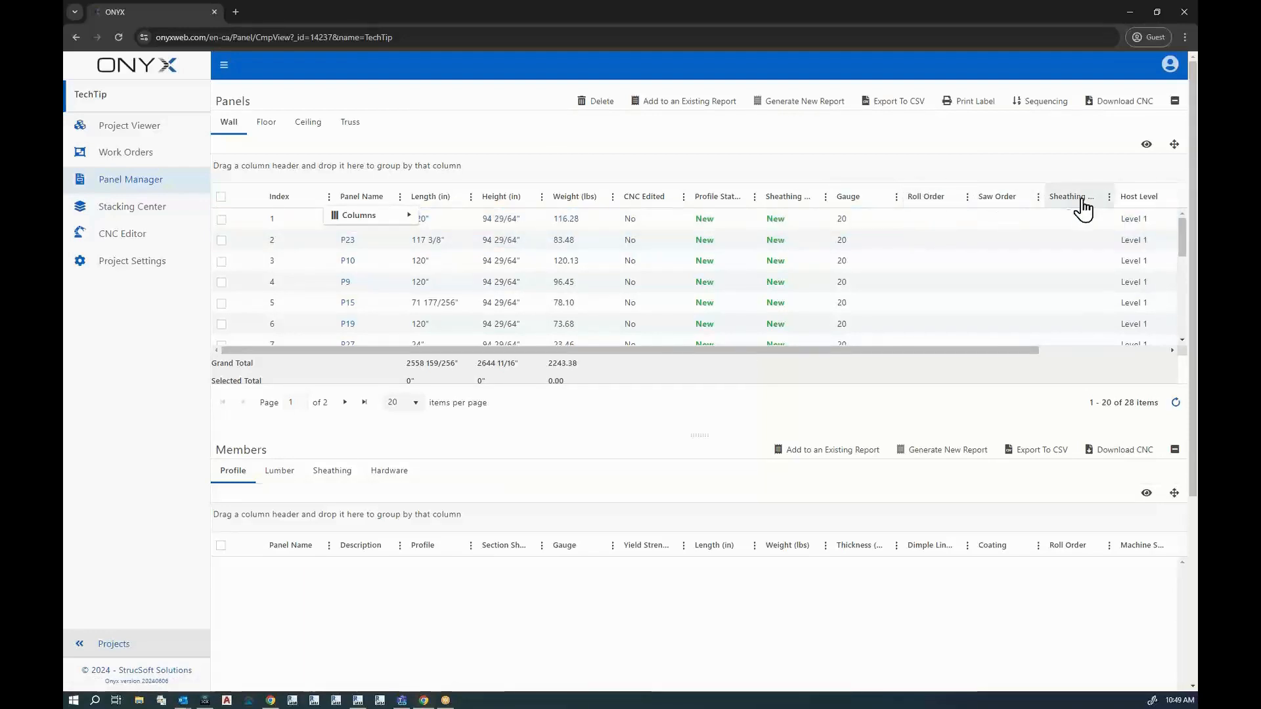
mouse_move(403, 223)
click(430, 549)
click(430, 565)
click(430, 582)
click(430, 599)
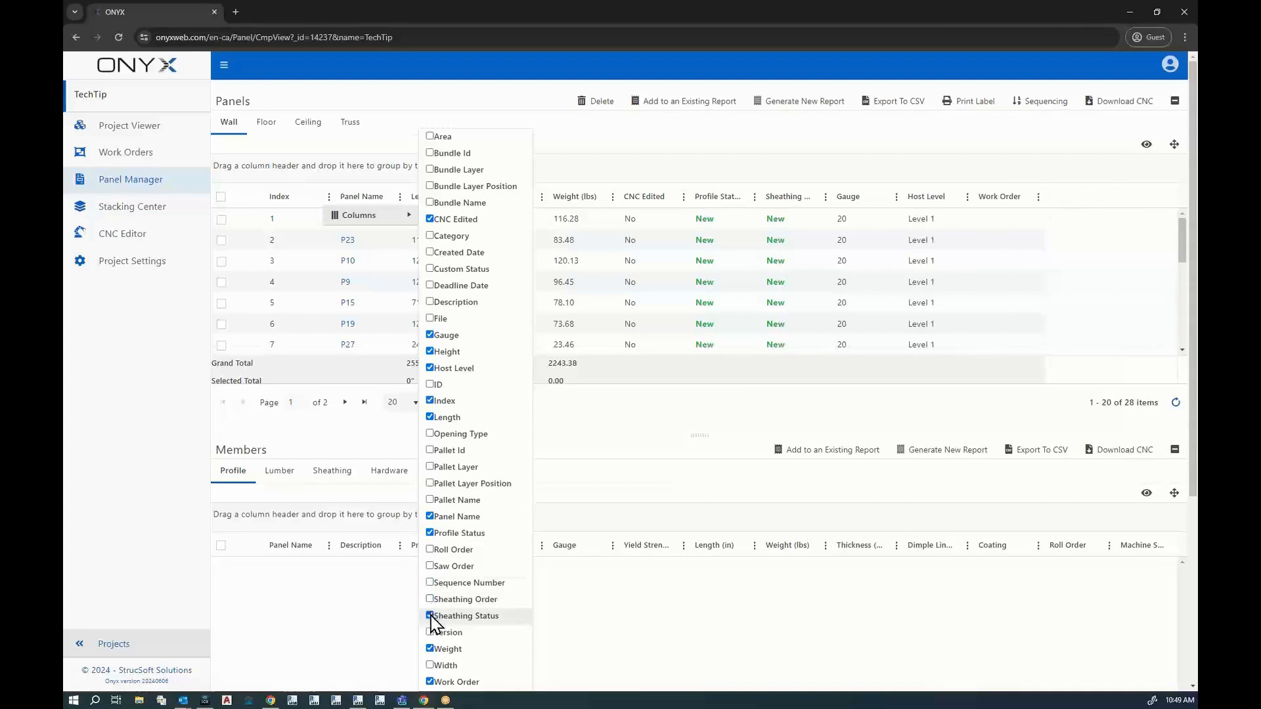
click(429, 615)
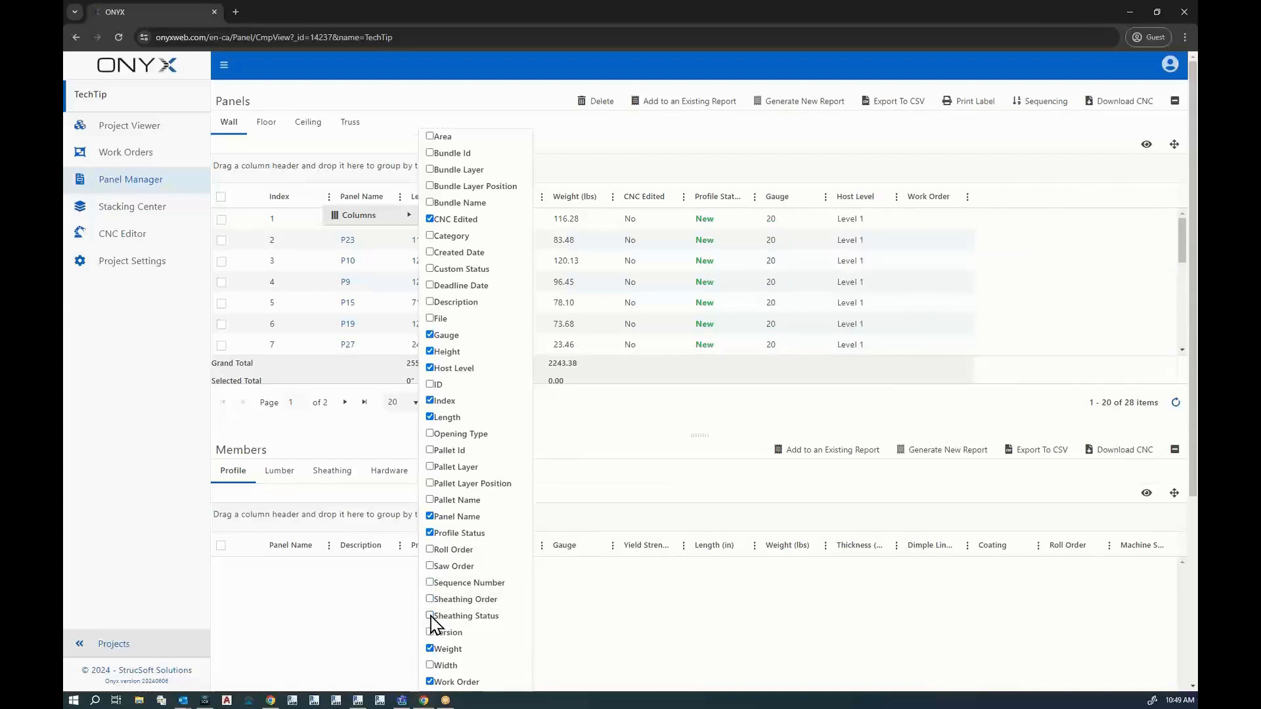
click(430, 236)
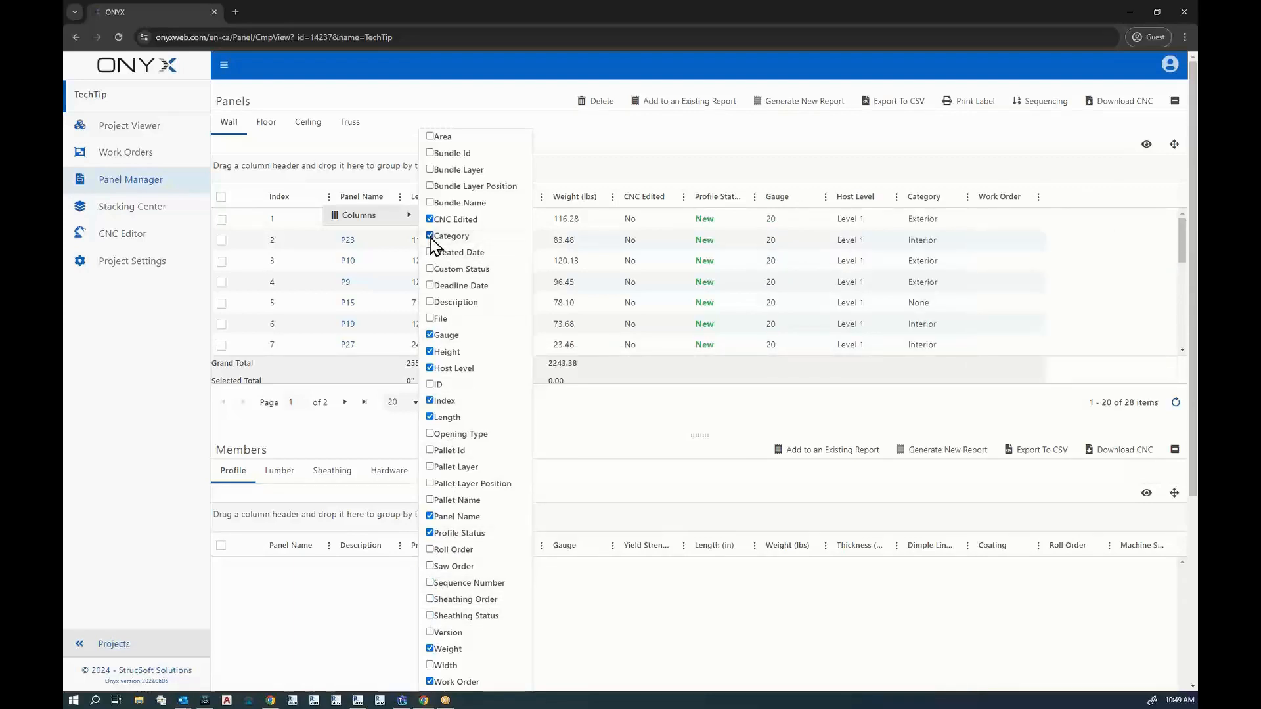
Place the Category column directly after Index and sort the wall panels by category in descending order
drag(293, 197, 368, 201)
click(364, 218)
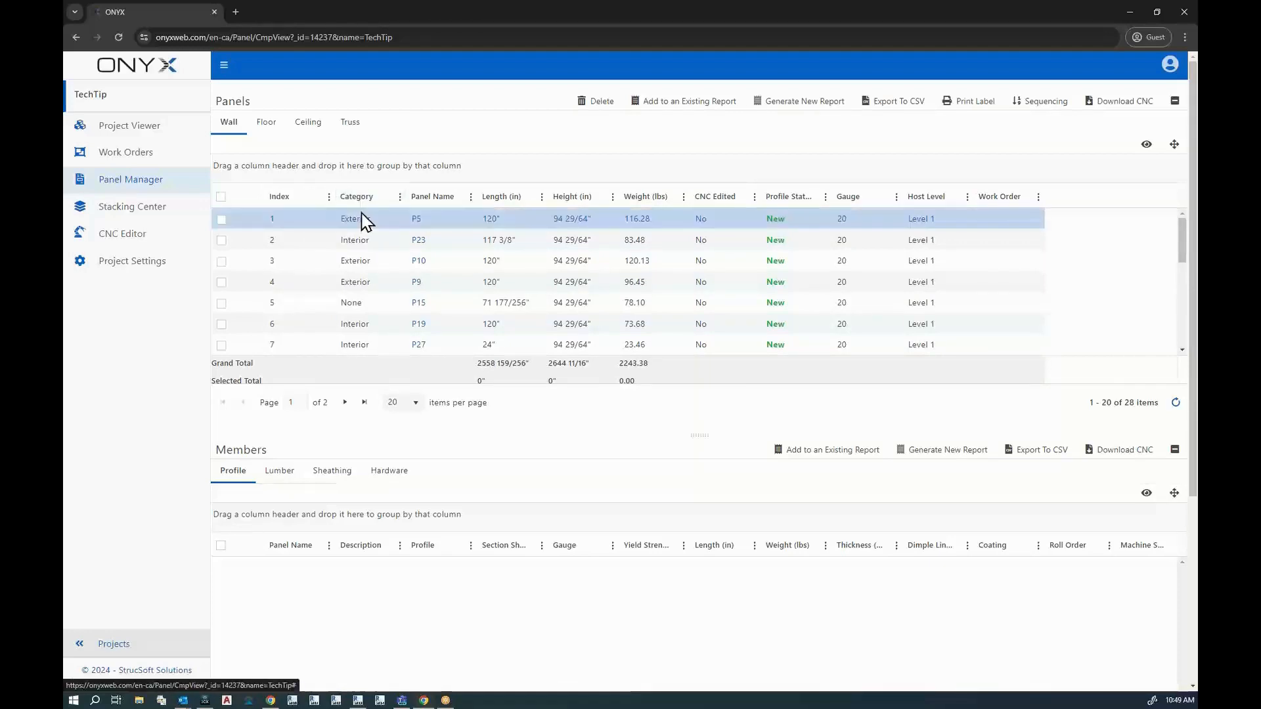
click(400, 199)
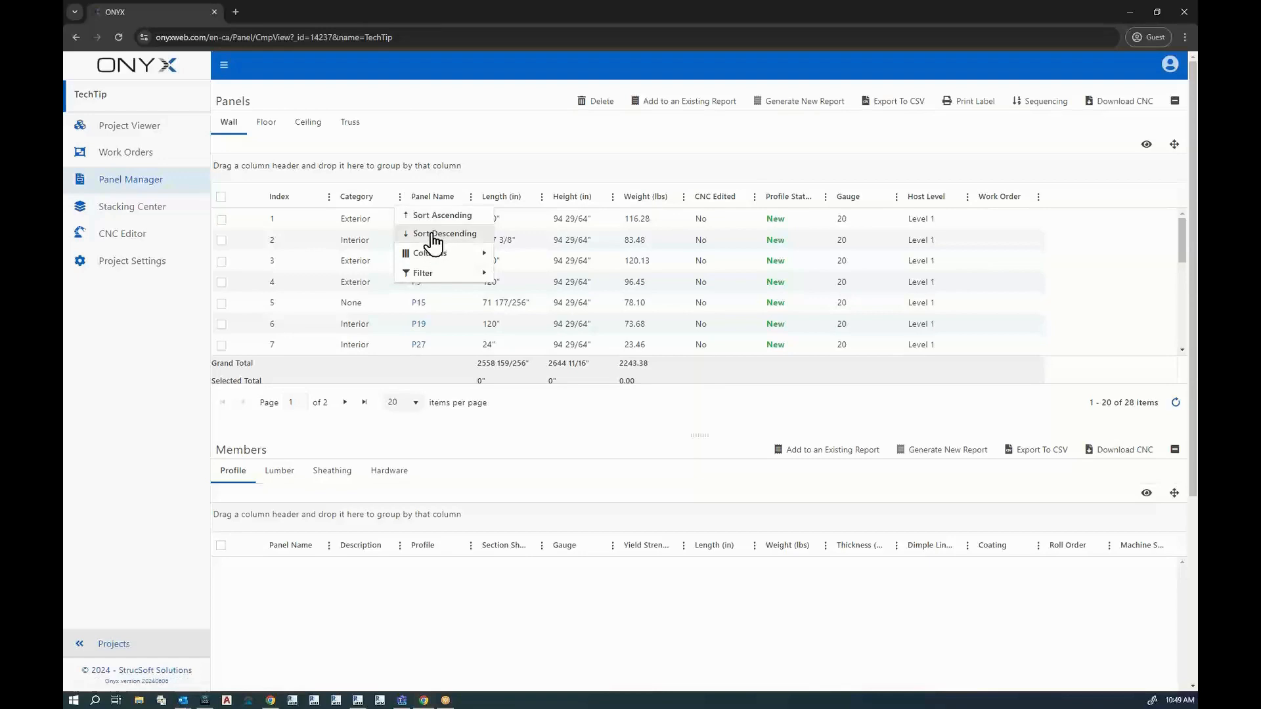
click(435, 216)
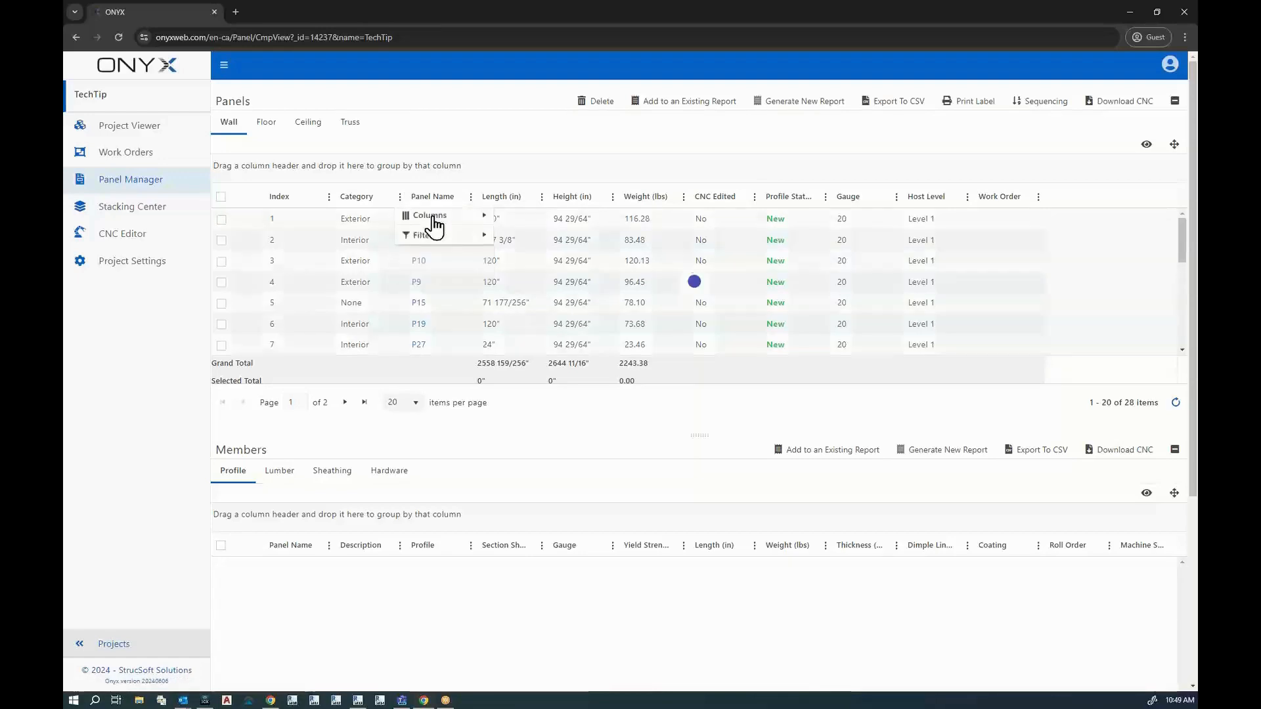
click(382, 206)
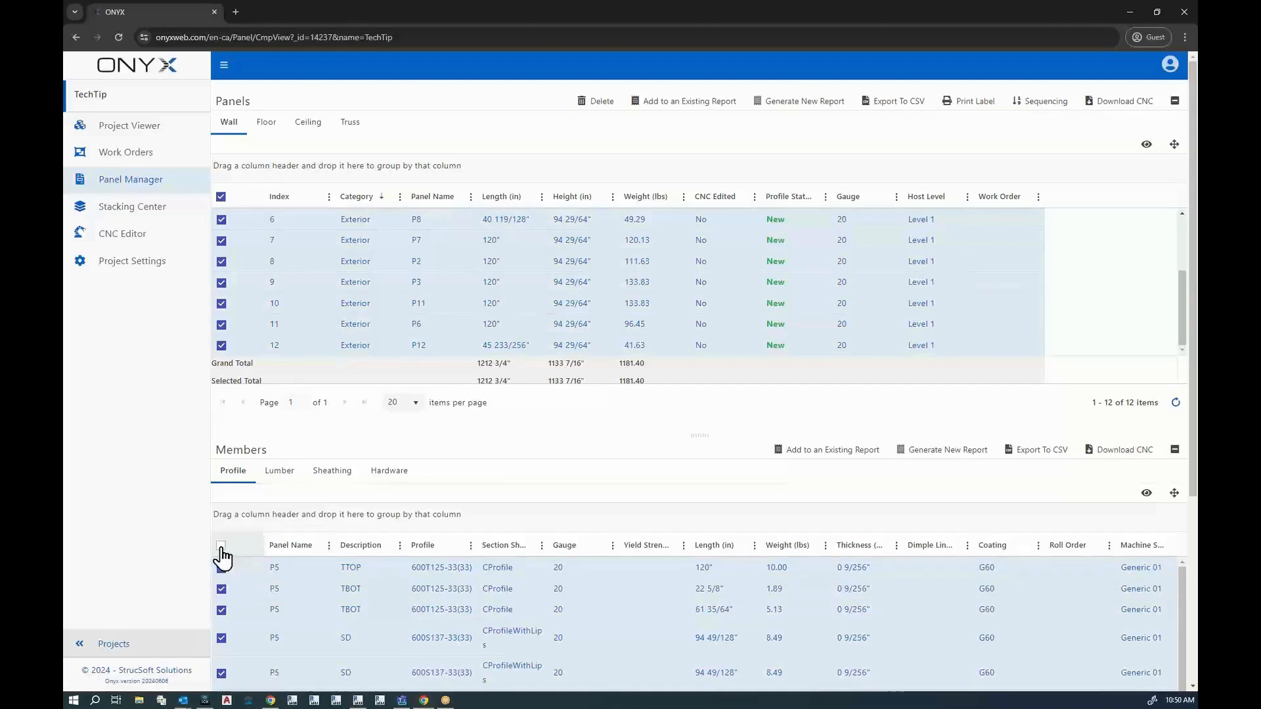
Deselect all profile members and move the Profile column ahead of Panel Name in the Members table
click(220, 546)
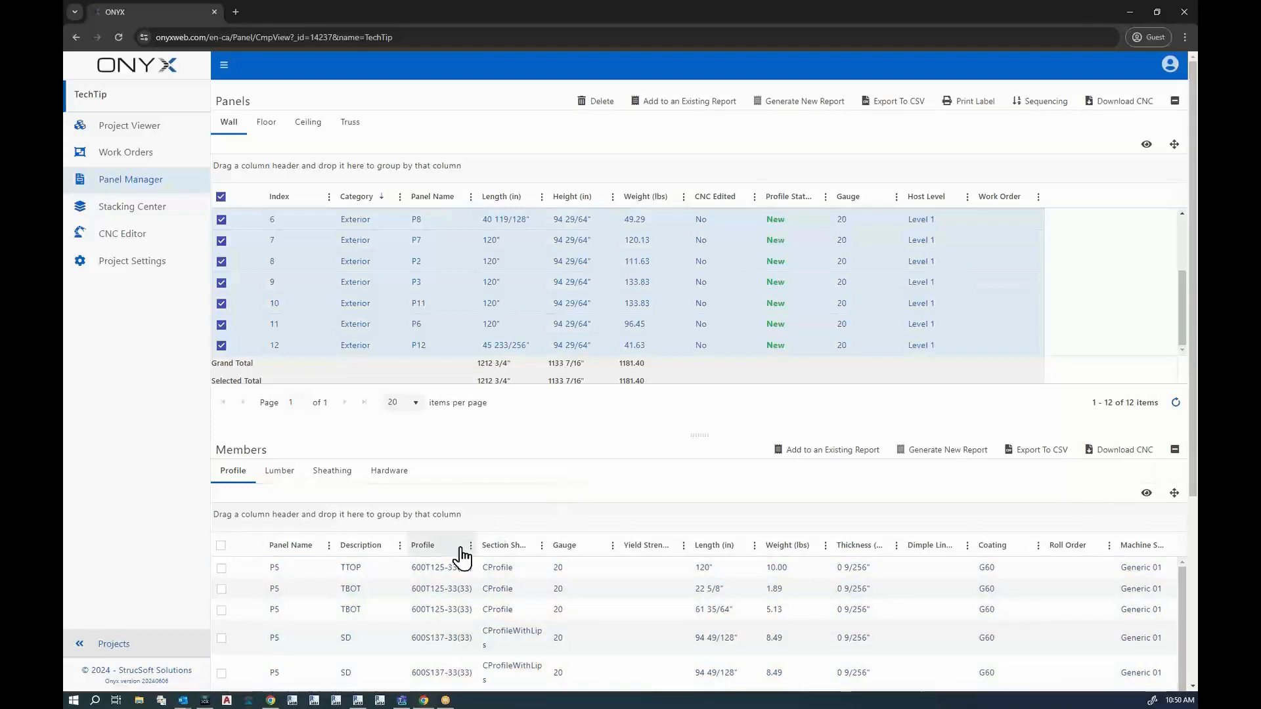
drag(436, 548, 274, 560)
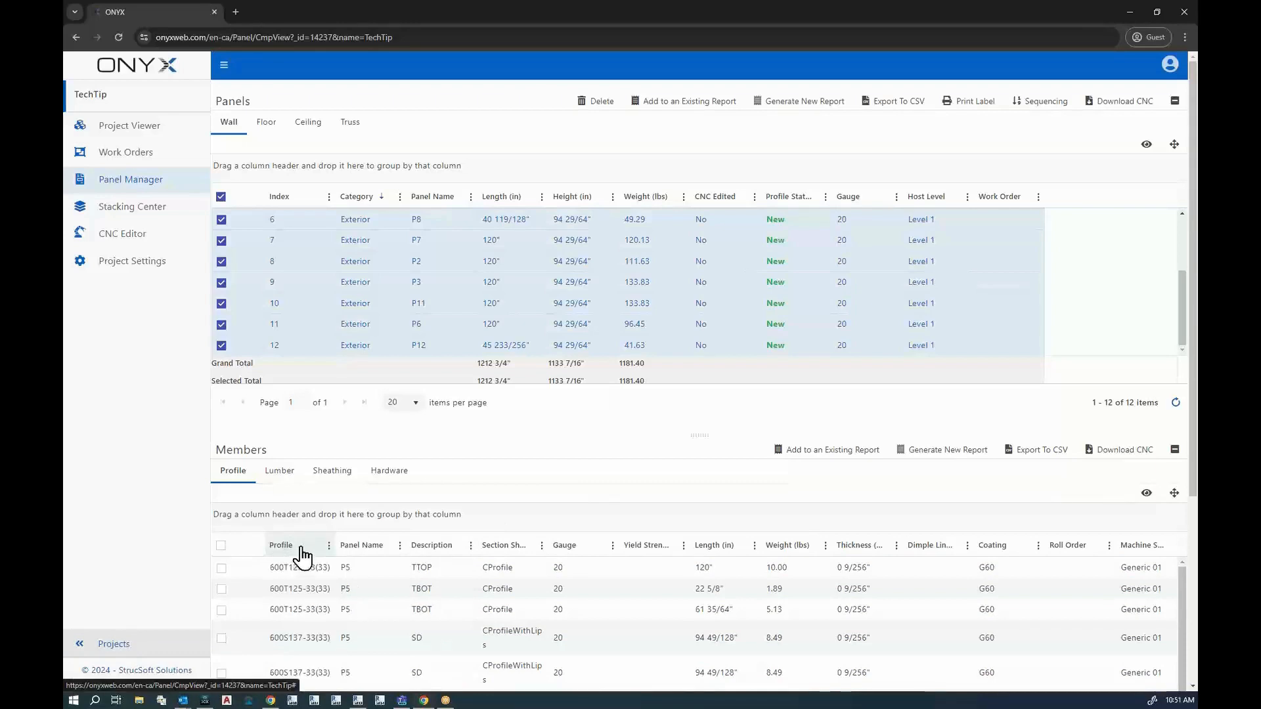
scroll(301, 557, down, 1)
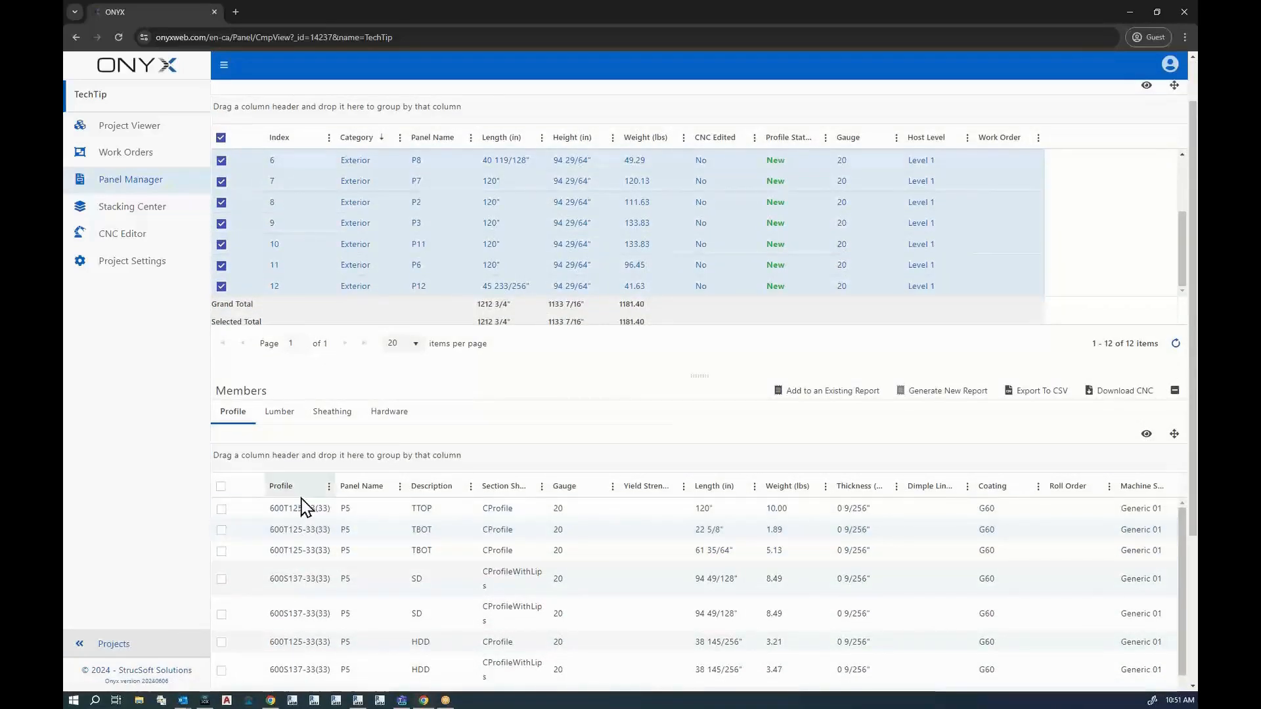
click(400, 486)
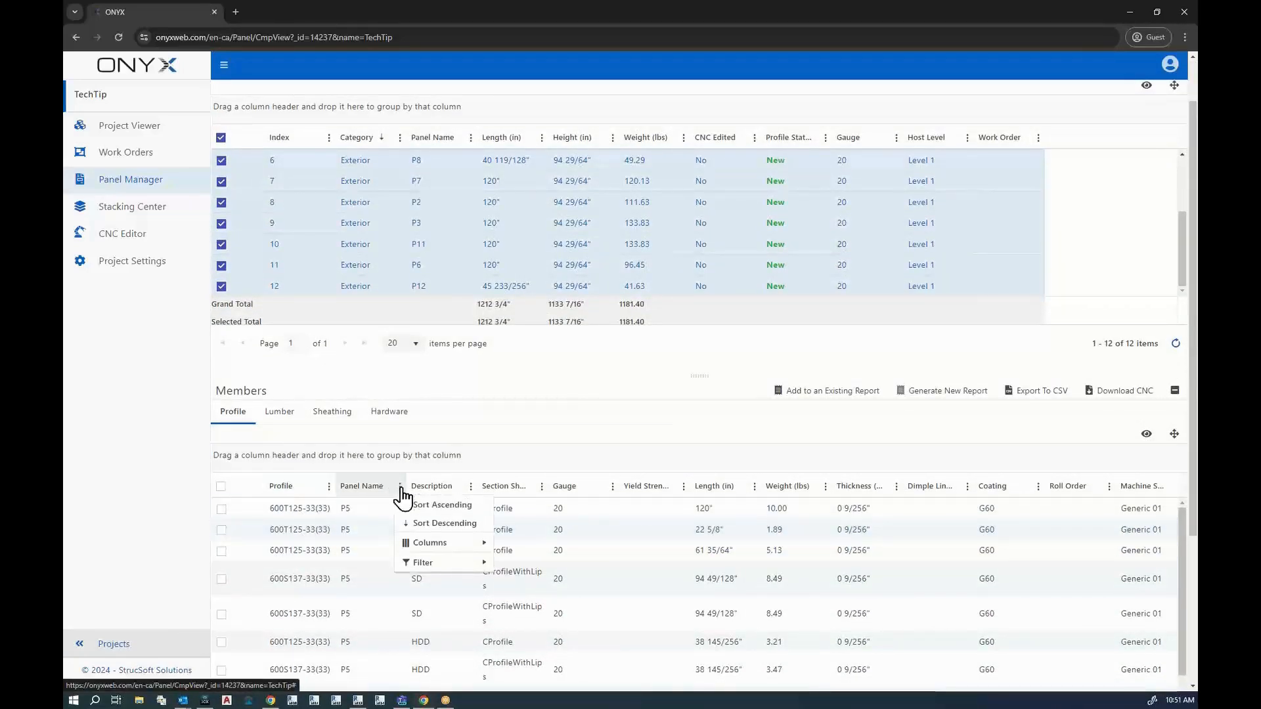
Look through the lumber, sheathing and hardware members of the selected panels and return to the profile members
click(281, 414)
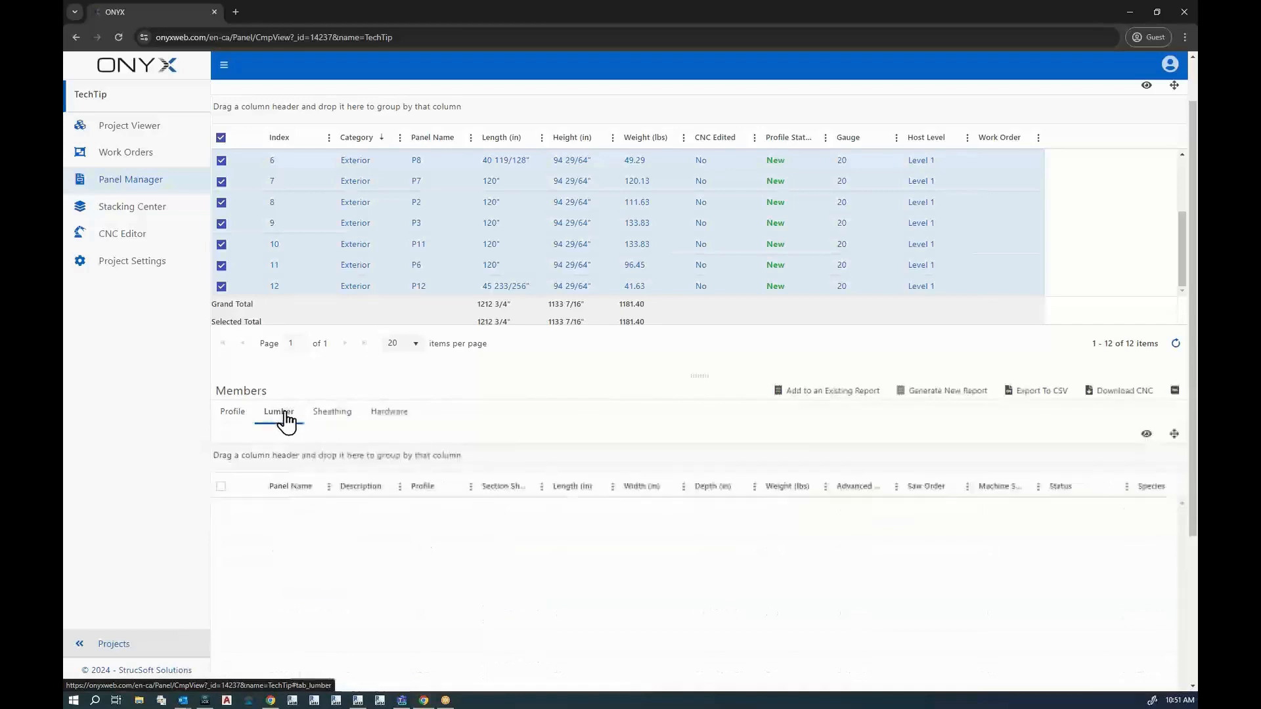
click(338, 414)
click(390, 414)
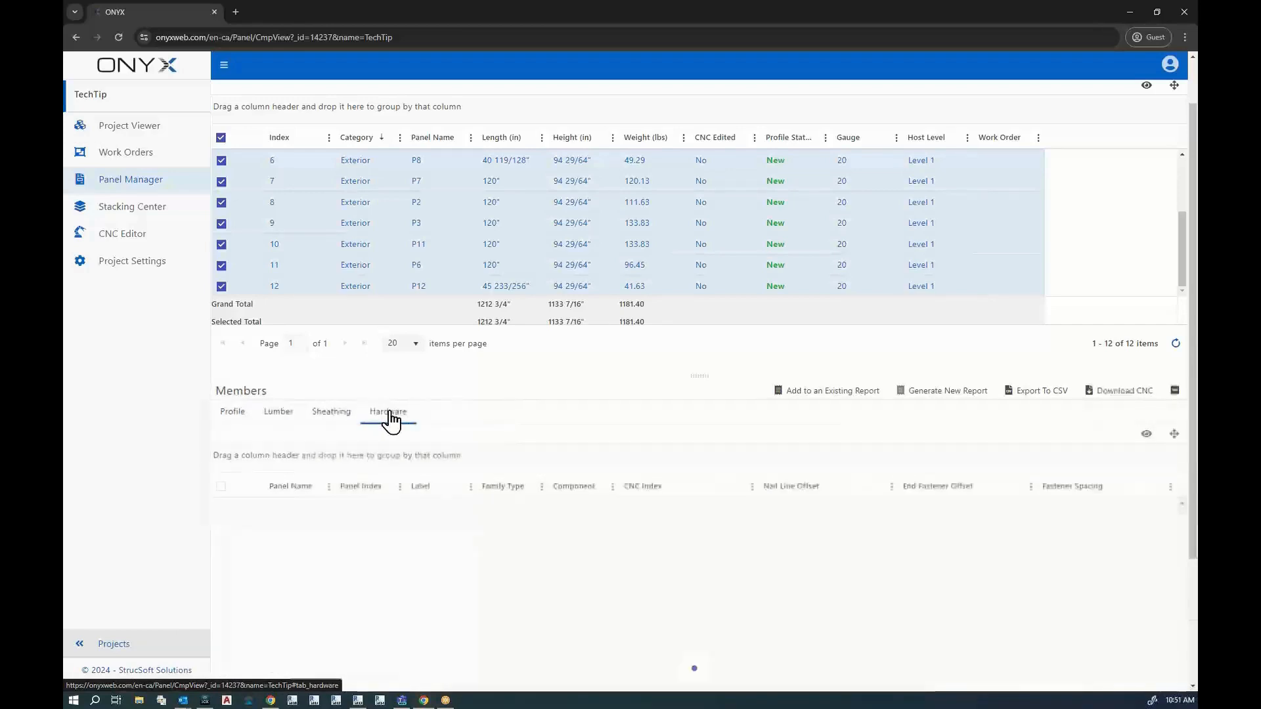
click(232, 418)
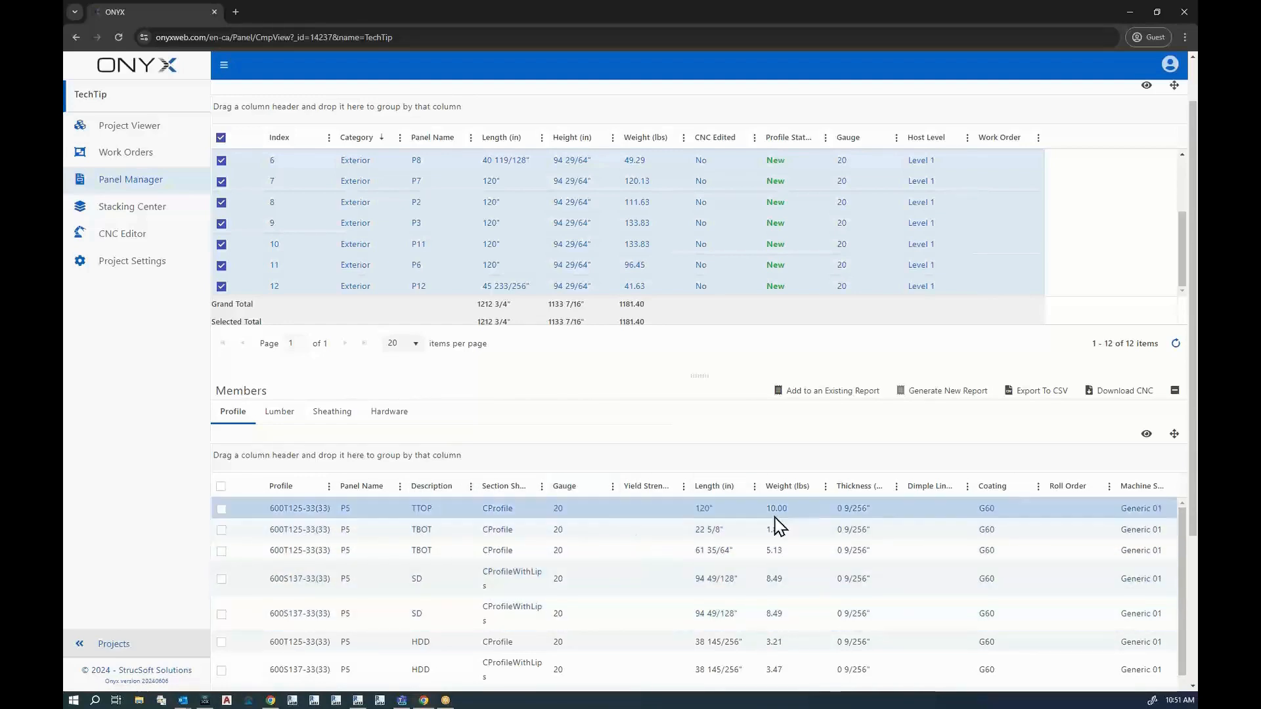
Filter the profile members to those whose Profile is equal to 600S137-33(33)
click(329, 486)
mouse_move(371, 563)
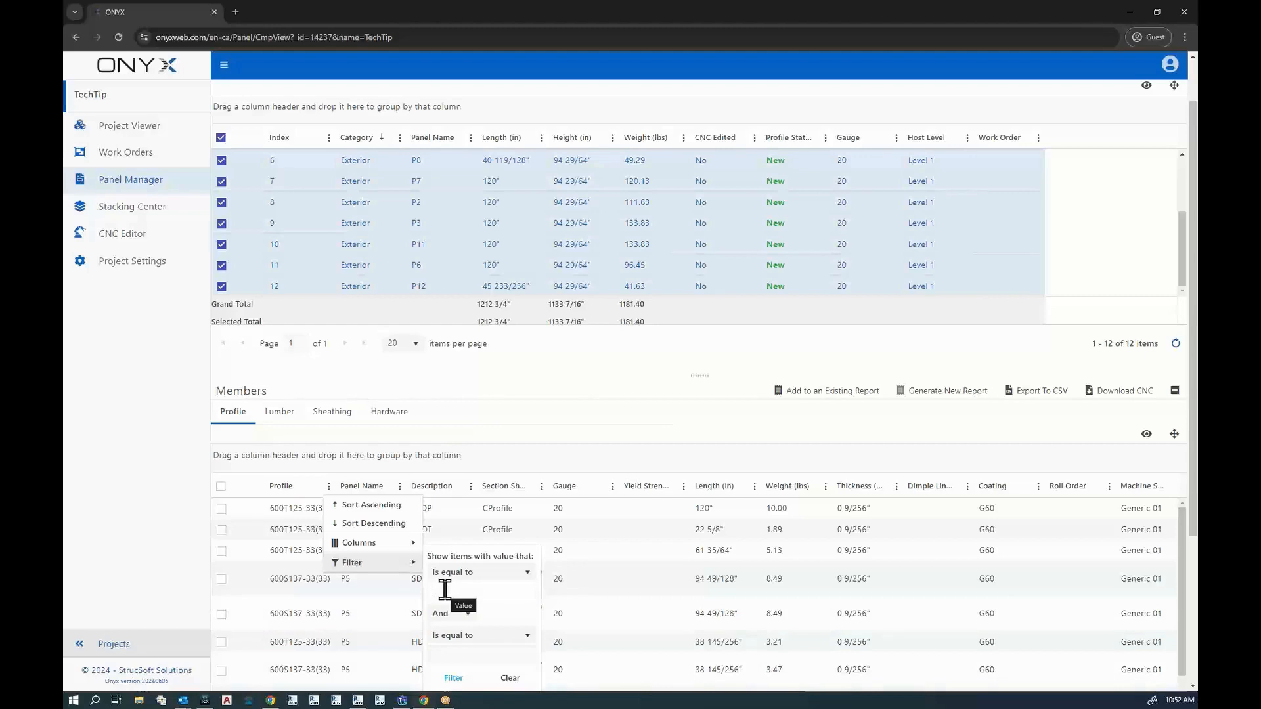
text(600S137-33(33)
scroll(449, 611, down, 2)
click(453, 562)
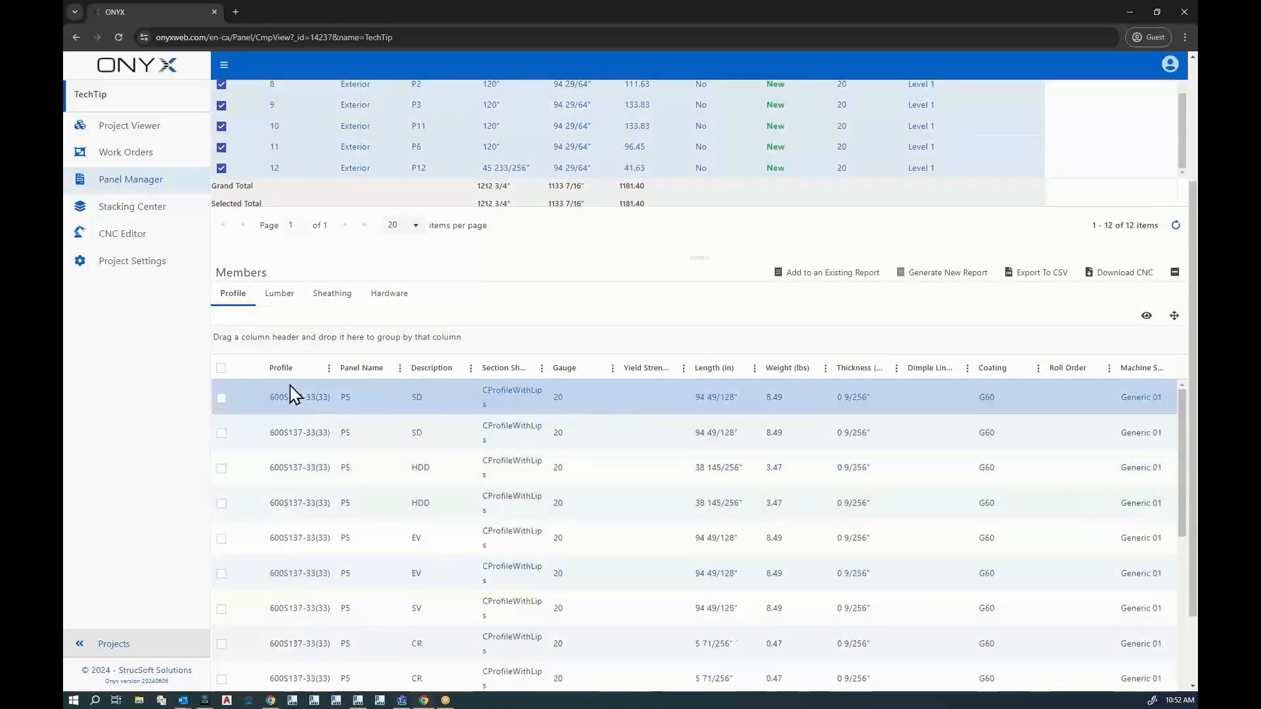
scroll(301, 485, down, 4)
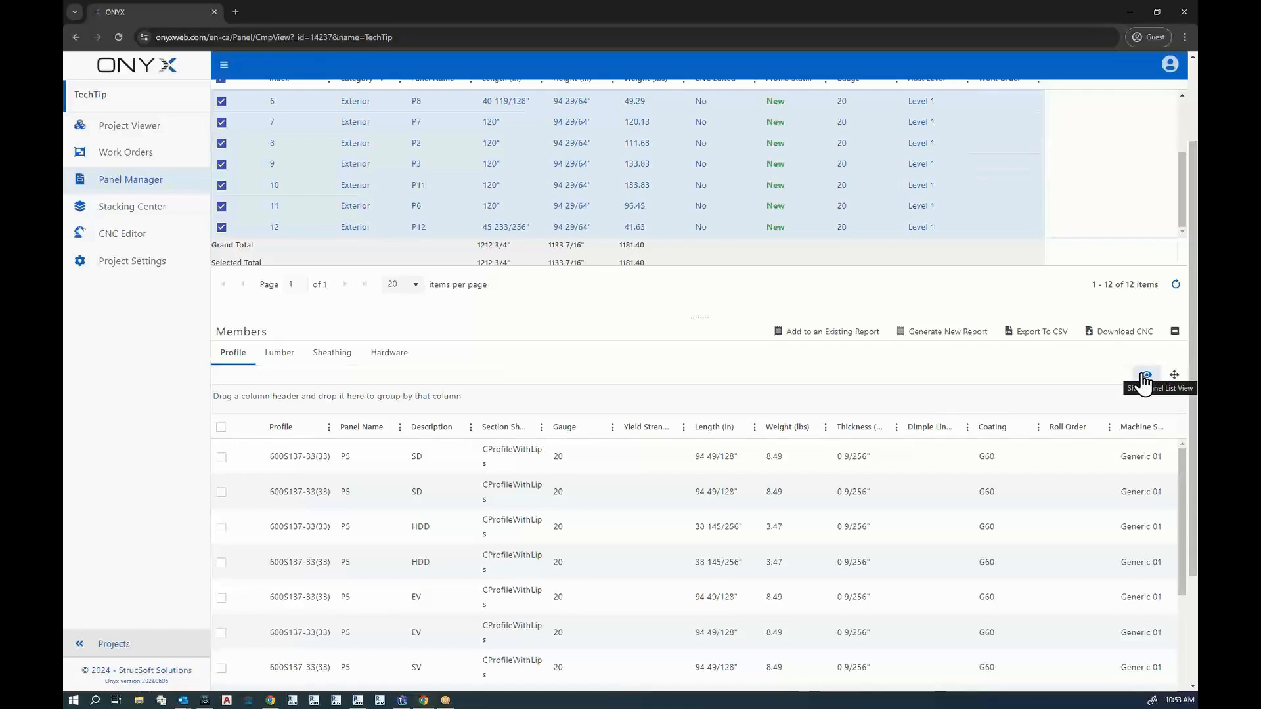
Show the custom view options for the Members table and review the list of saved views
click(1146, 376)
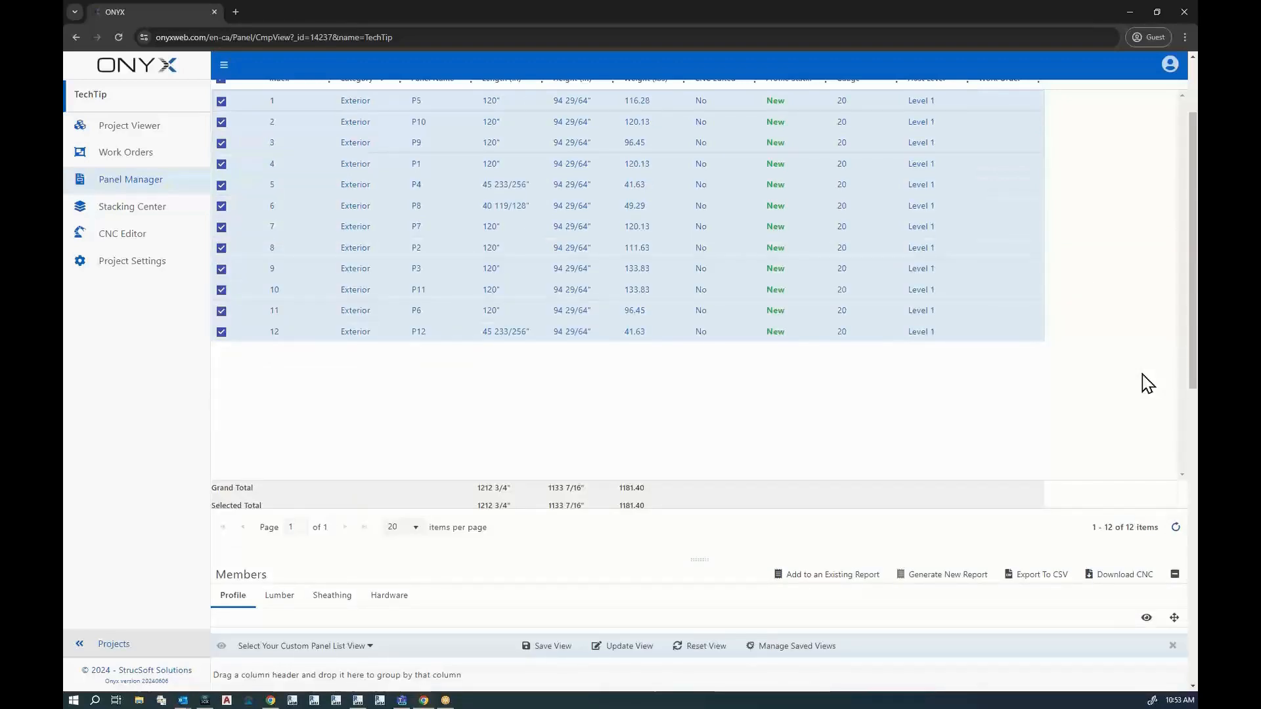
scroll(1119, 421, down, 3)
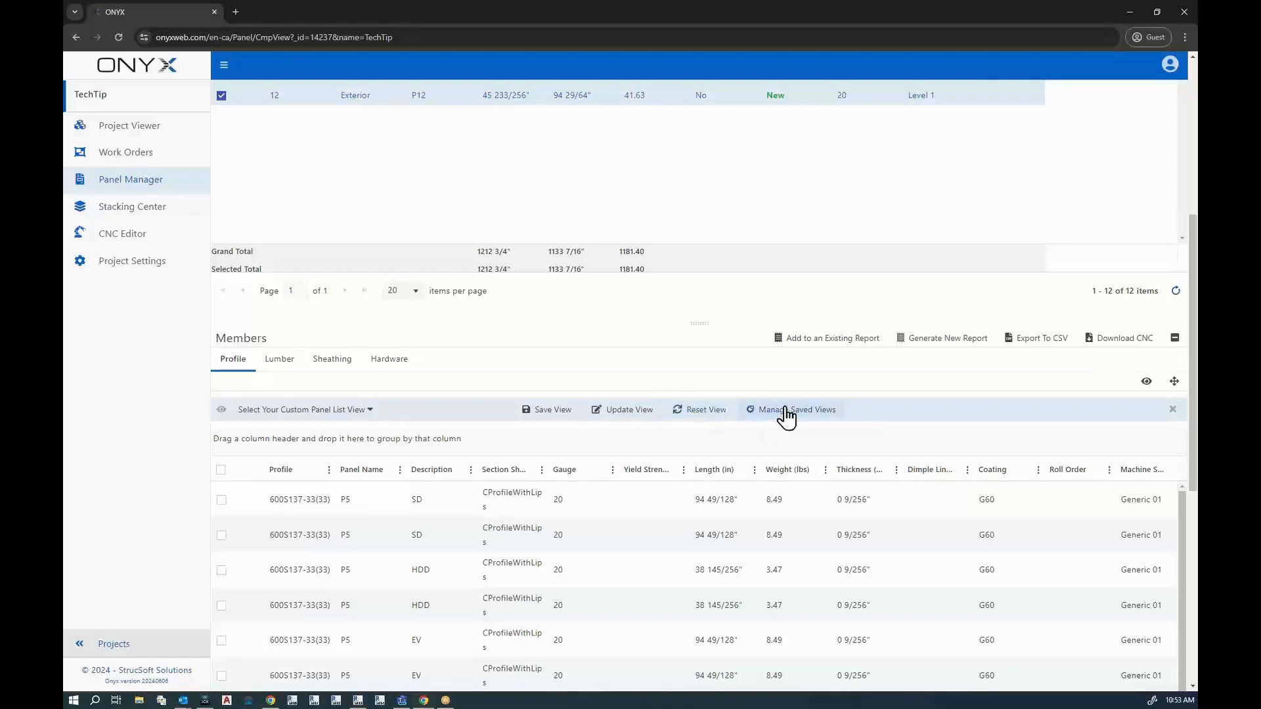
click(821, 419)
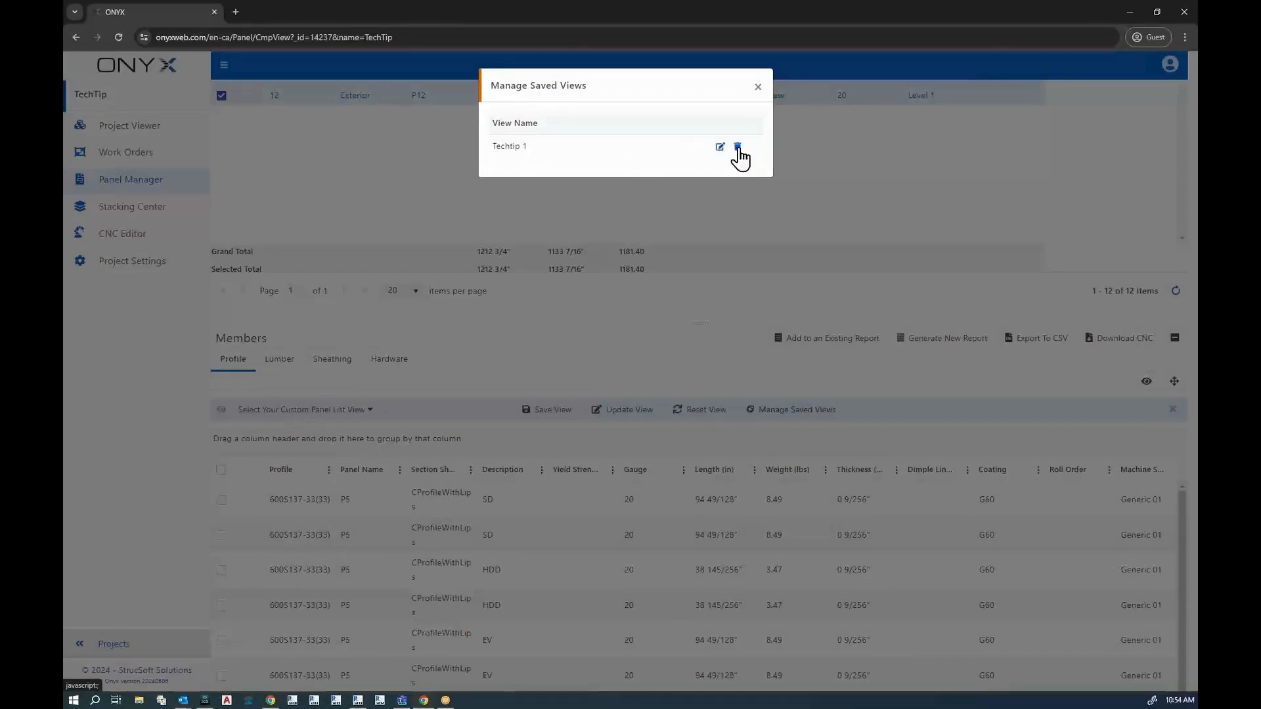
click(758, 86)
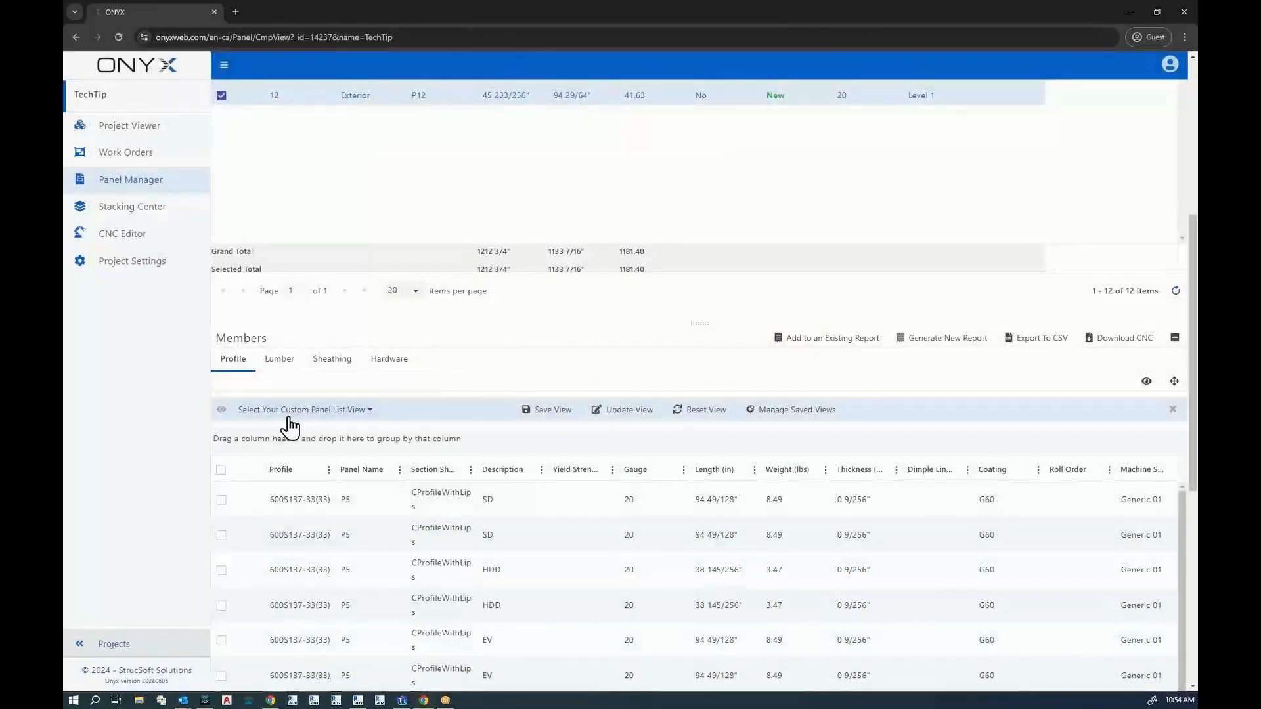
Apply the saved view Techtip 1 to the Members table and close its custom view options
click(371, 413)
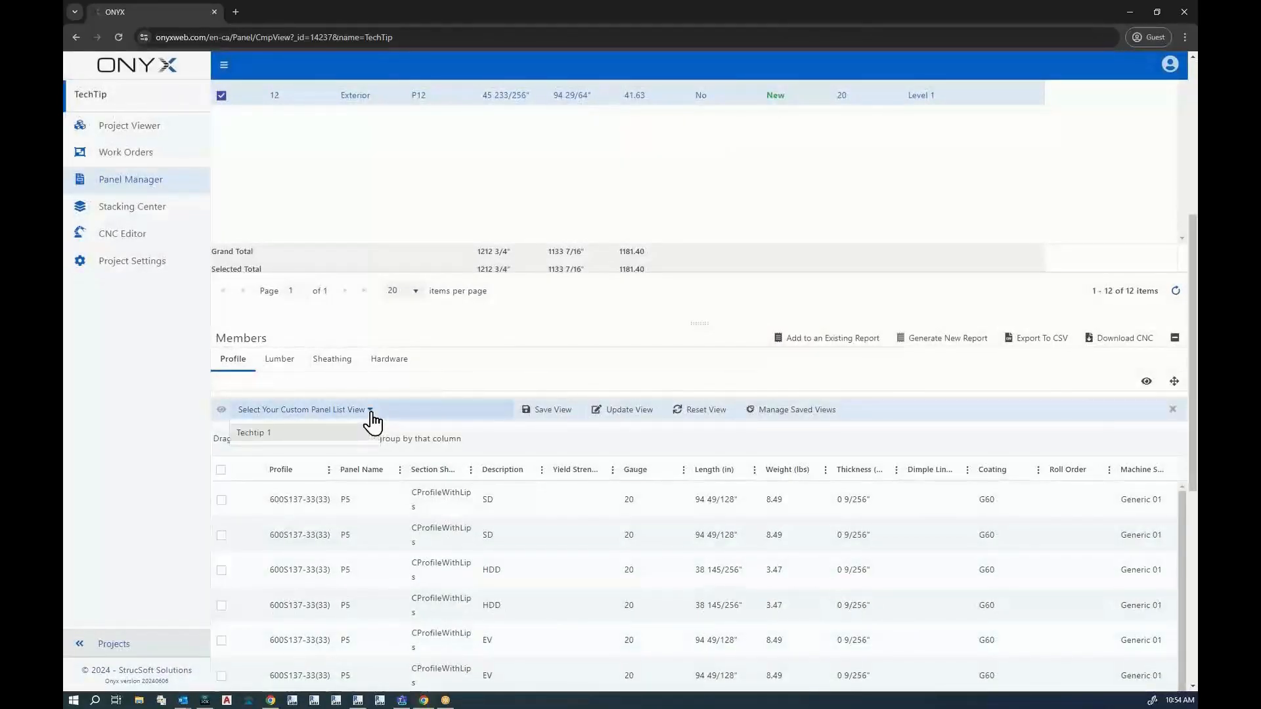
click(258, 435)
click(1173, 469)
scroll(1151, 466, down, 4)
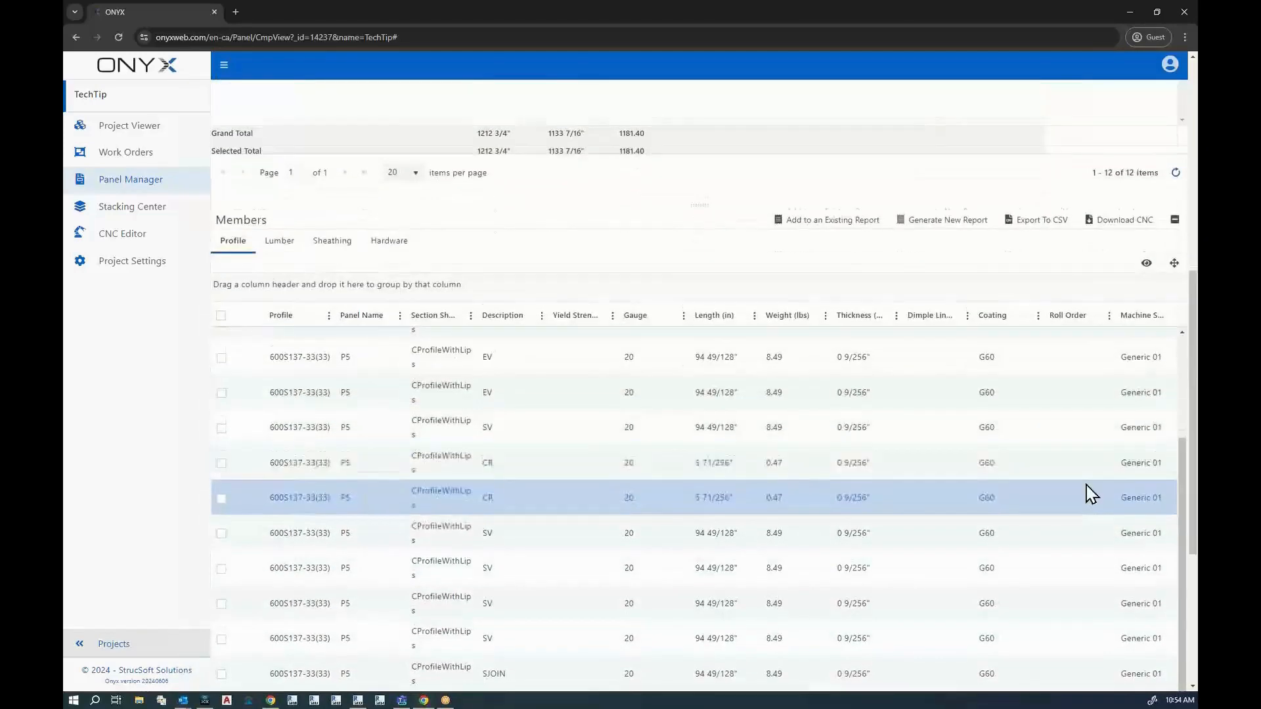
scroll(1128, 414, up, 5)
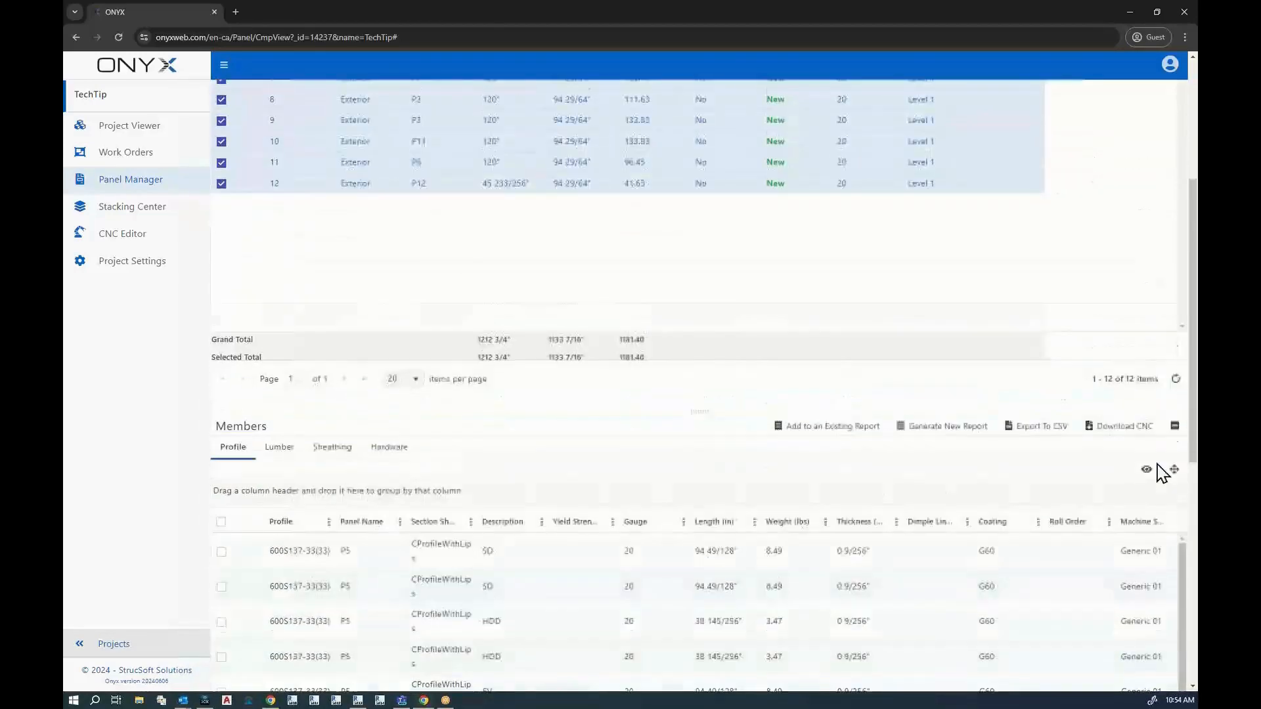
Show the custom view options for the wall panels and save the current layout as a view, entering Cate as the name
click(1144, 447)
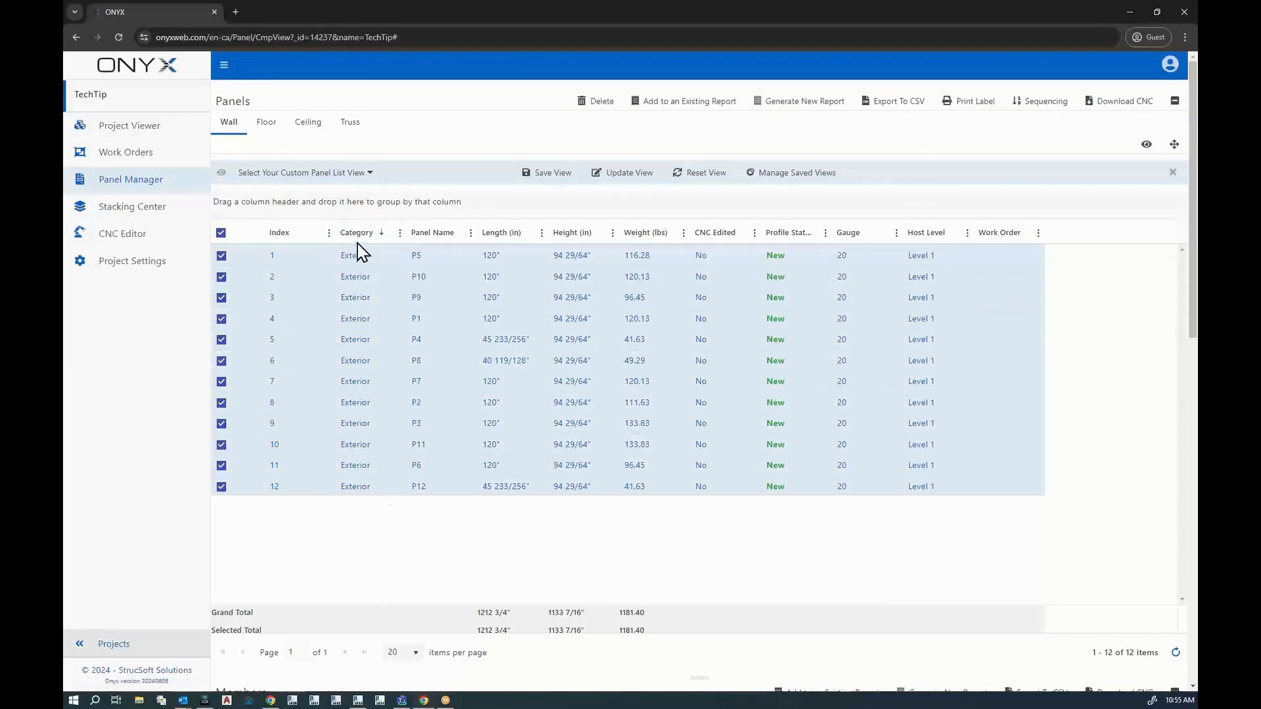
click(548, 172)
text(Cate)
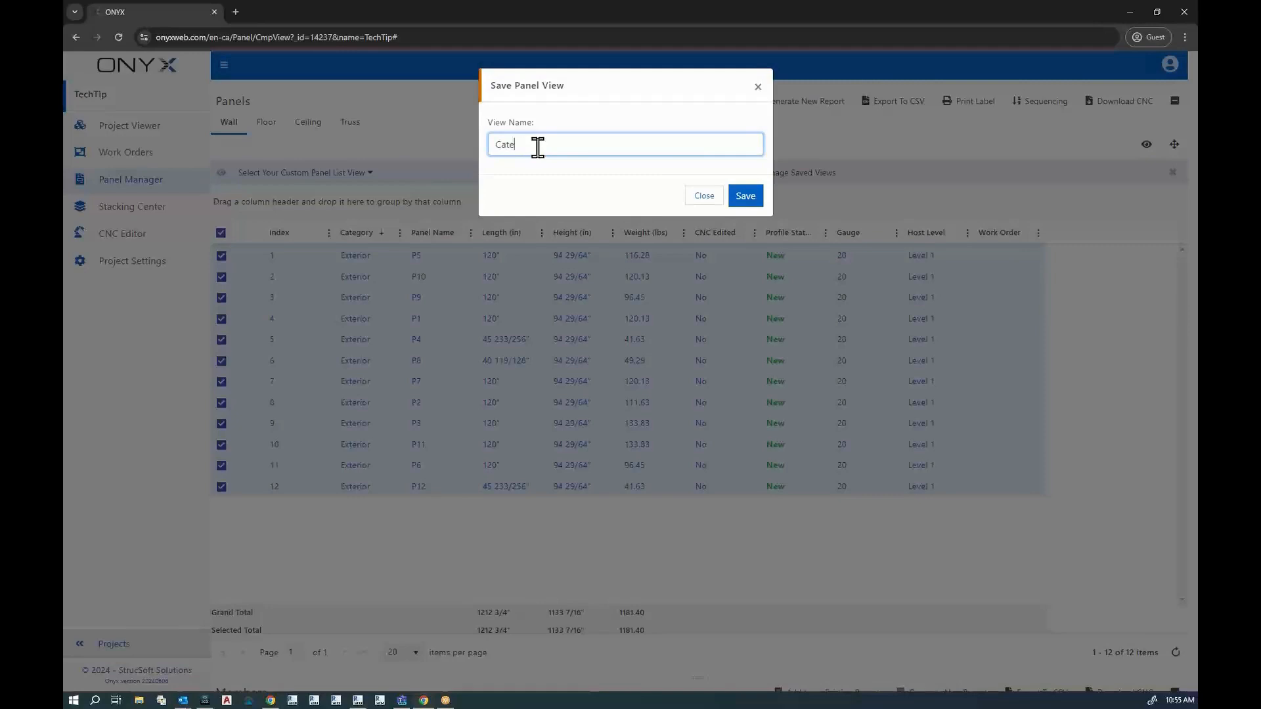